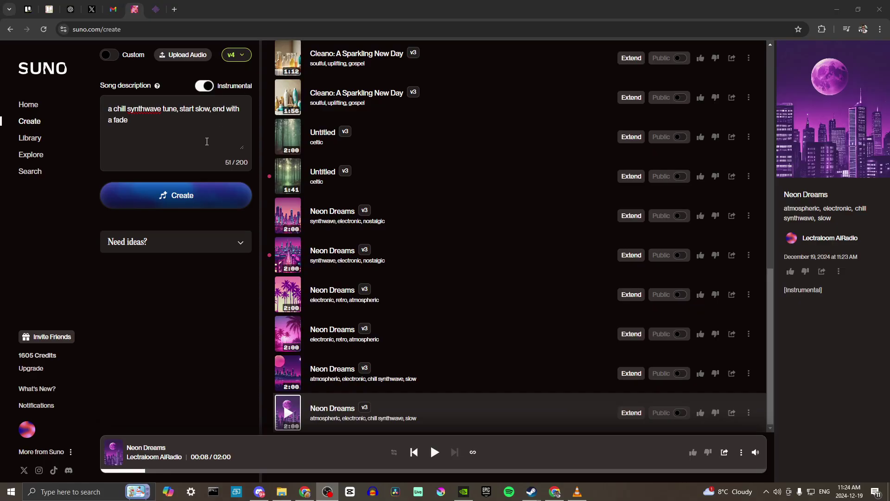
{"action": "left_click", "coordinate": [241, 57]}
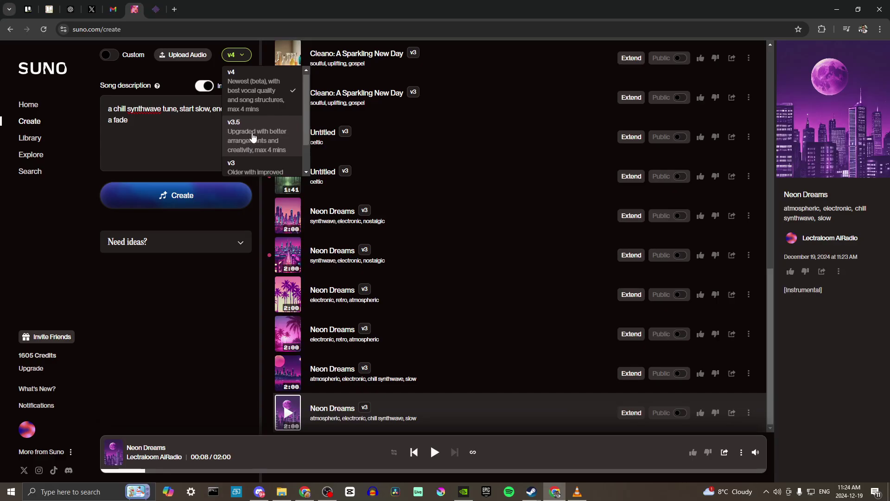
{"action": "scroll", "coordinate": [251, 141], "scroll_direction": "down", "scroll_amount": 2}
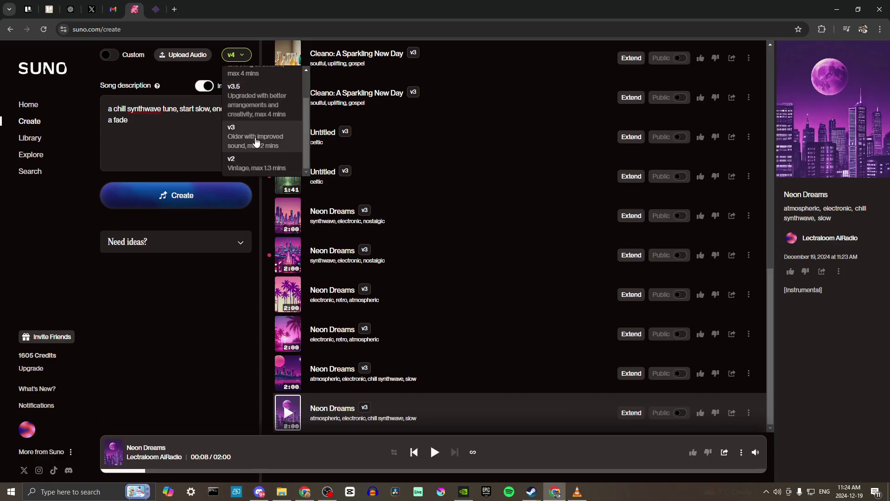
{"action": "scroll", "coordinate": [246, 99], "scroll_direction": "up", "scroll_amount": 2}
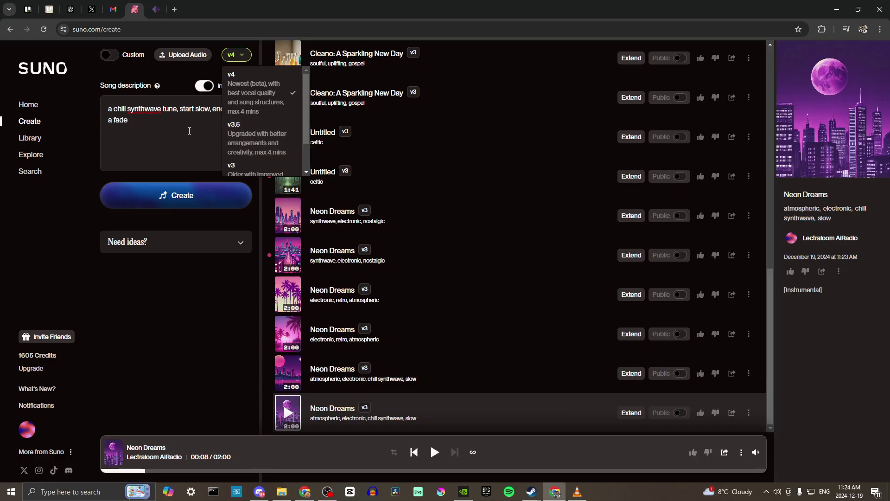
{"action": "left_click", "coordinate": [133, 132]}
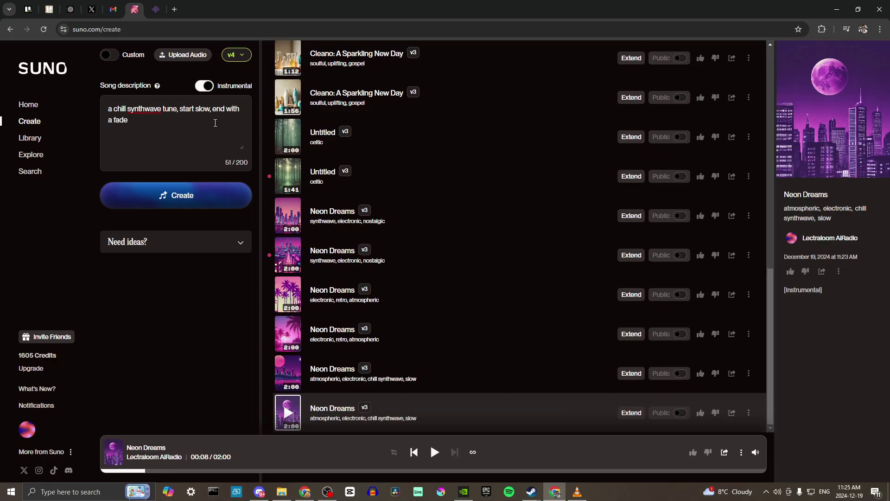
Step: Generate the synthwave tracks and clear the accidental page-wide text selection
{"action": "left_click", "coordinate": [177, 198]}
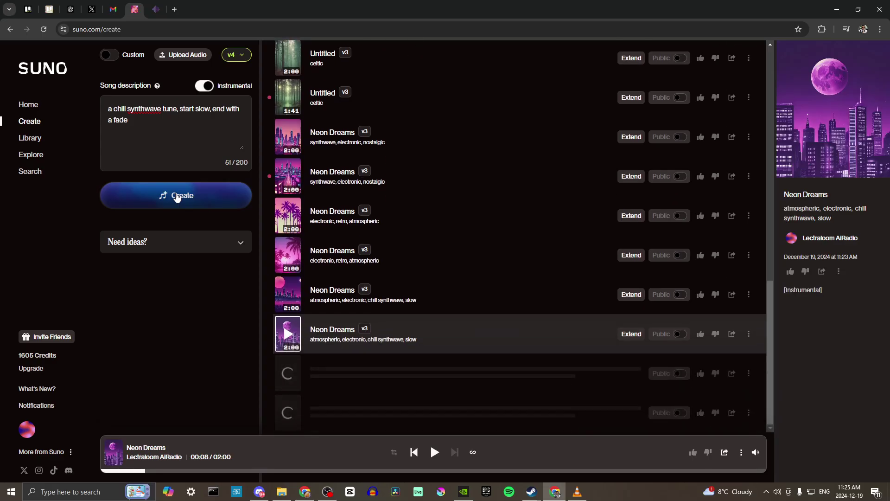
{"action": "key", "text": "ctrl+a"}
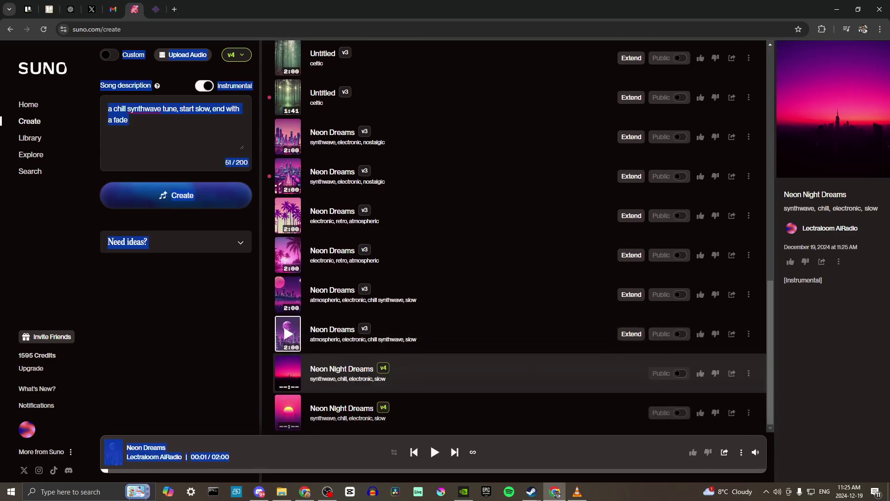
{"action": "left_click", "coordinate": [197, 312]}
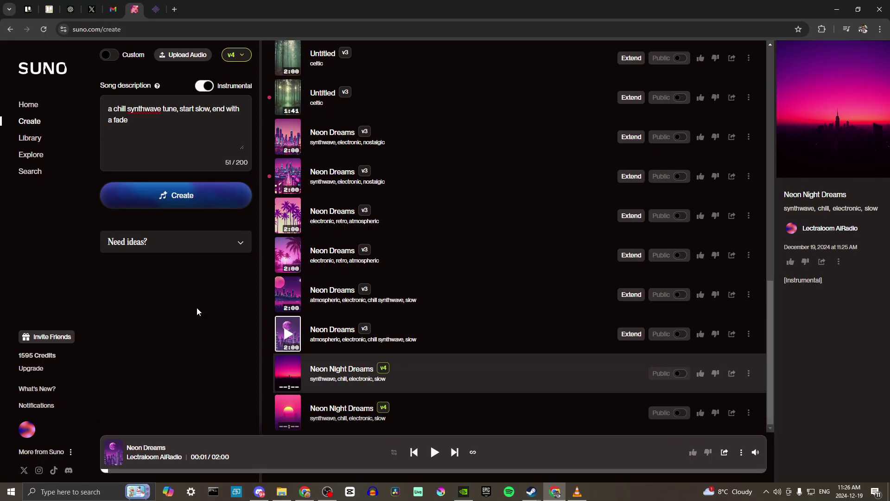
Step: Play and pause the first Neon Night Dreams track, then play the older v3 Neon Dreams
{"action": "left_click", "coordinate": [289, 376]}
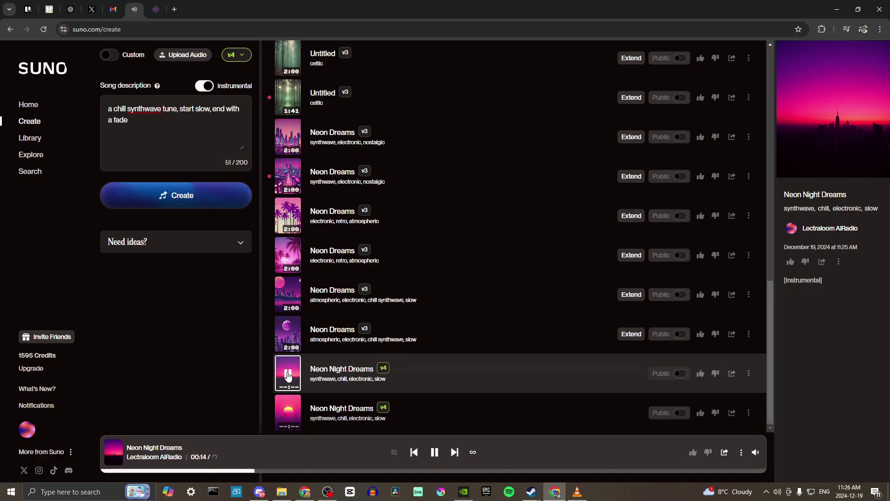
{"action": "left_click", "coordinate": [288, 376]}
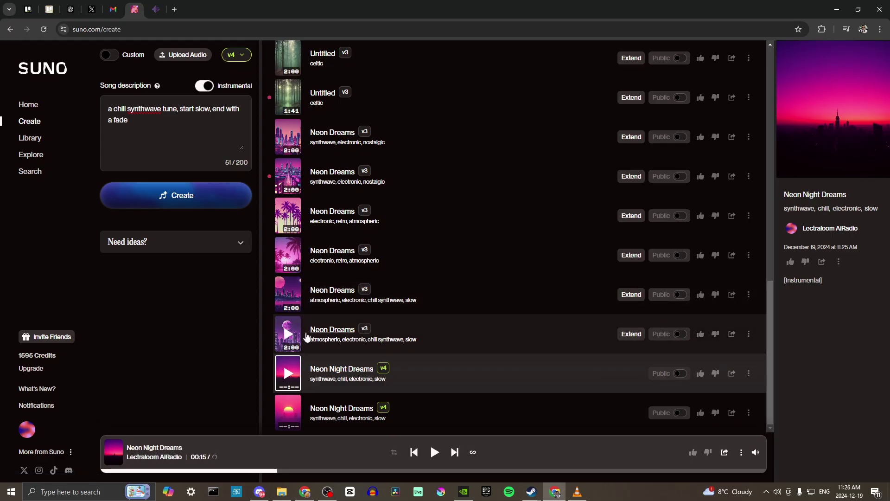
{"action": "left_click", "coordinate": [289, 334]}
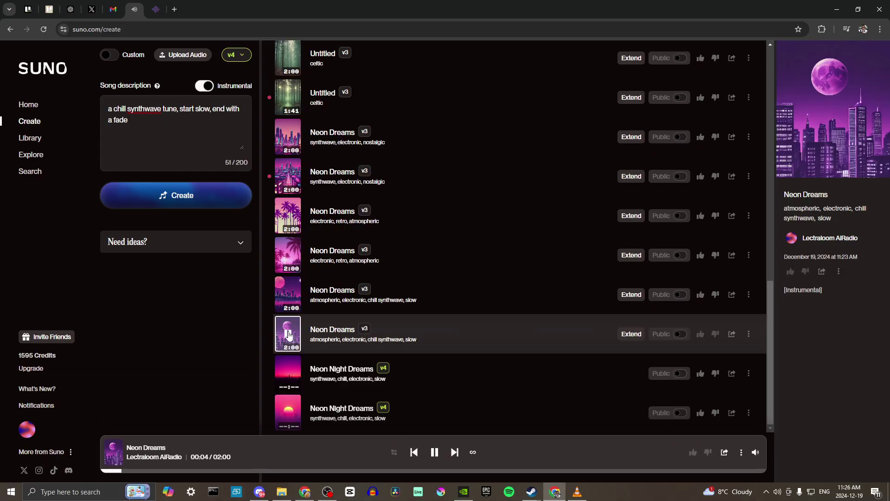
{"action": "left_click", "coordinate": [288, 334]}
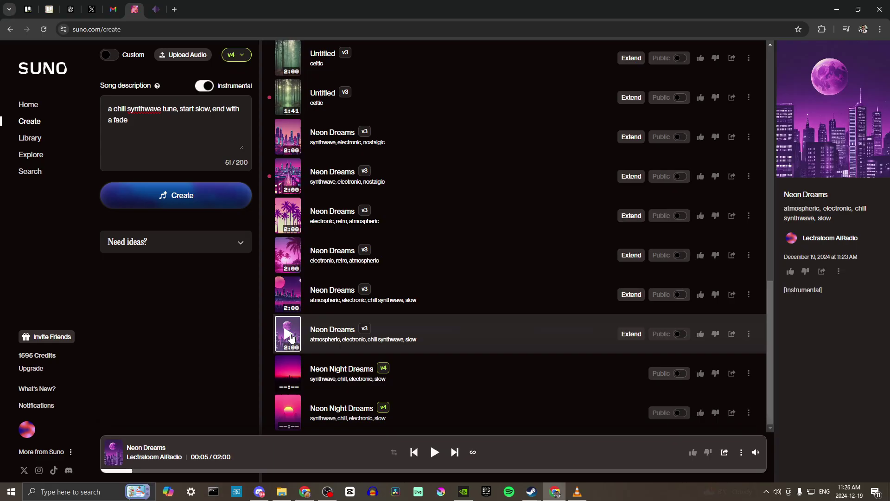
{"action": "mouse_move", "coordinate": [288, 373]}
{"action": "left_click", "coordinate": [236, 57]}
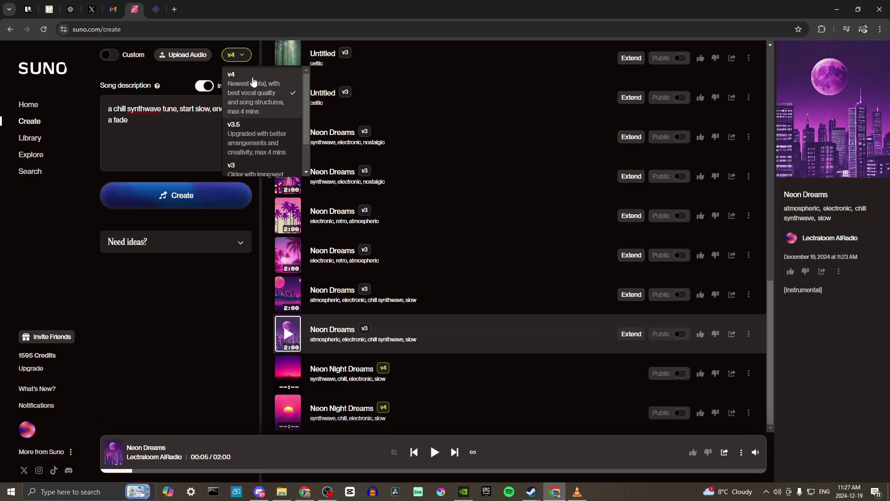
{"action": "left_click", "coordinate": [207, 288]}
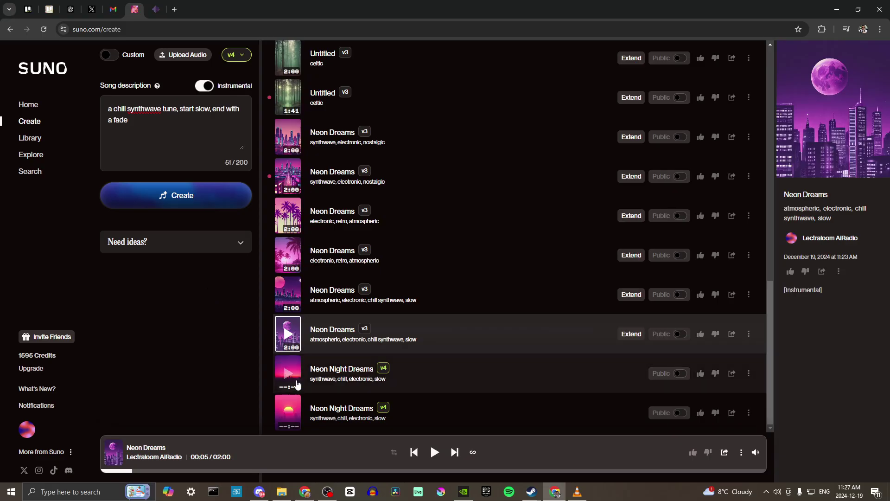
Step: Play the second Neon Night Dreams track briefly, then pause it about seven seconds in
{"action": "mouse_move", "coordinate": [288, 412]}
{"action": "left_click", "coordinate": [289, 414]}
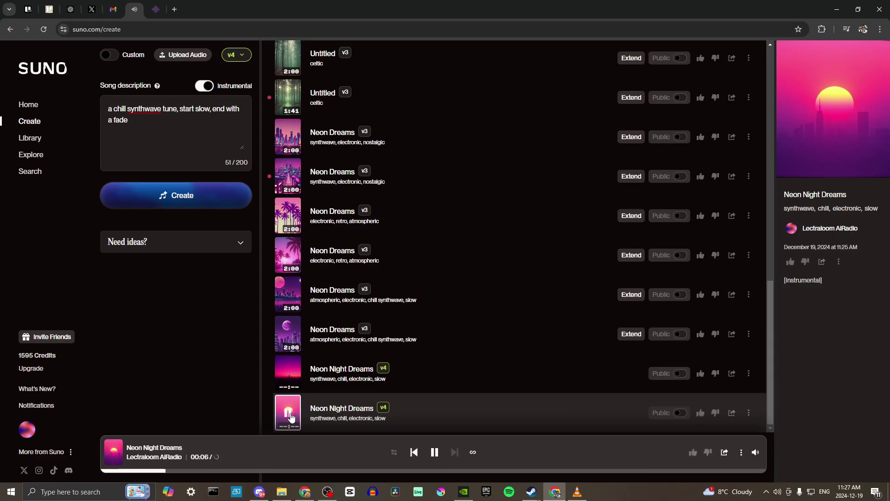
{"action": "left_click", "coordinate": [291, 416]}
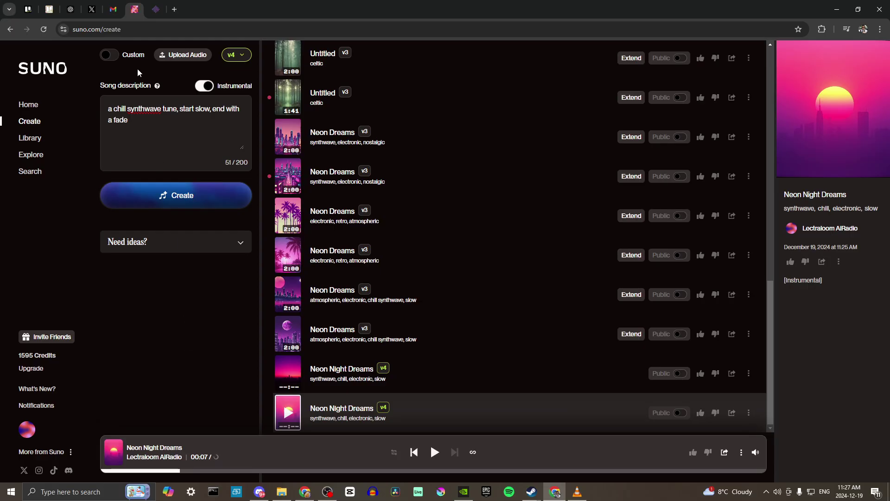
Step: Turn on Custom mode, briefly reveal the Lyrics field, then restore Instrumental
{"action": "left_click", "coordinate": [110, 55]}
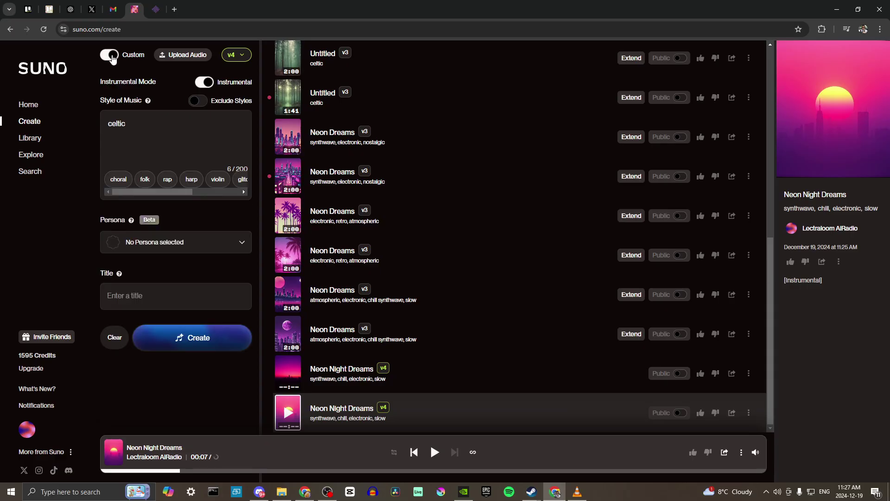
{"action": "left_click", "coordinate": [205, 83]}
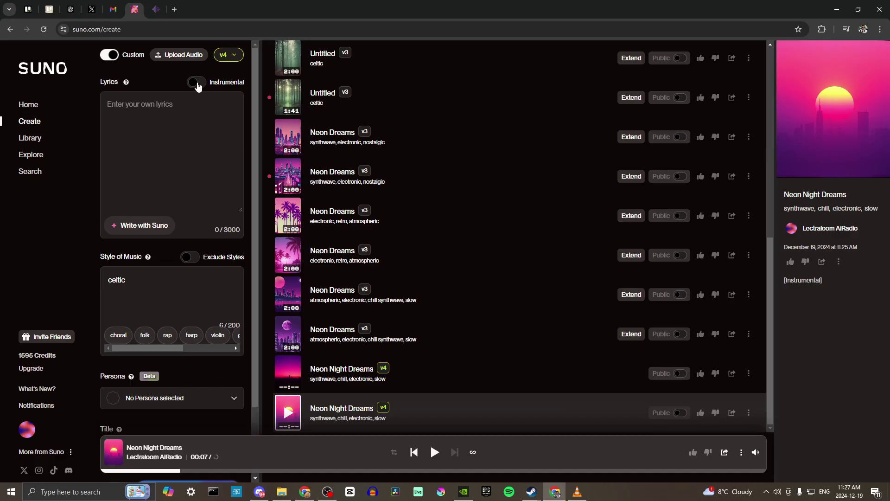
{"action": "left_click", "coordinate": [197, 84]}
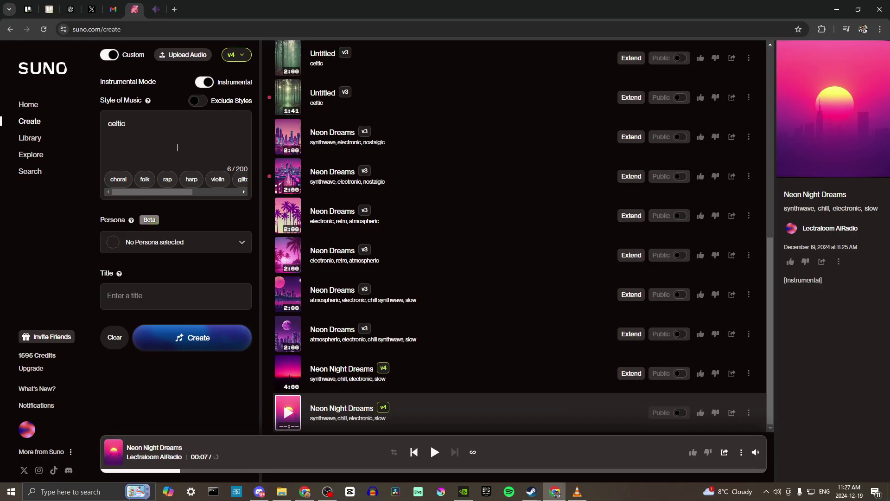
Step: Attach the DAVID AVENUE persona from My Personas, setting grunge/electronic rock style on v3.5
{"action": "left_click", "coordinate": [178, 243]}
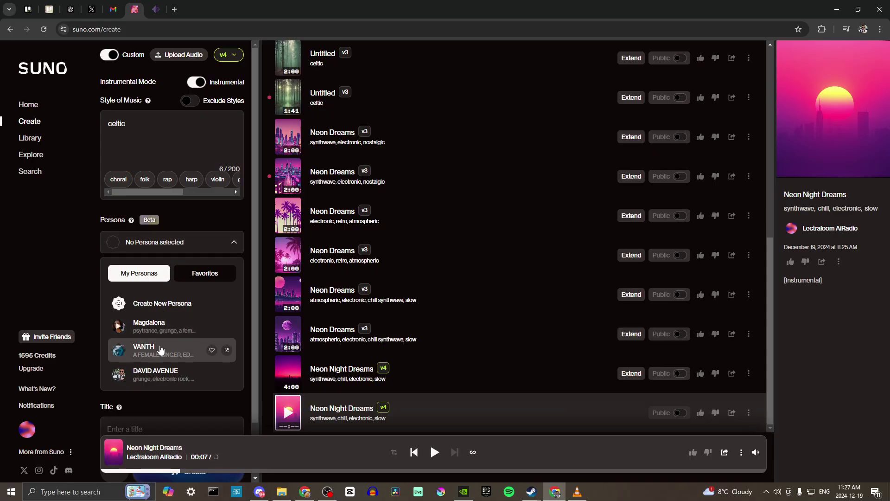
{"action": "left_click", "coordinate": [154, 373]}
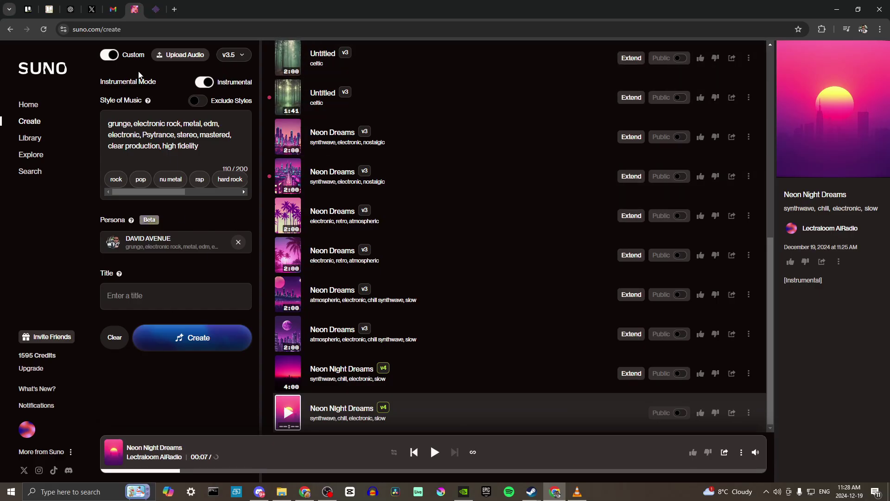
Step: Turn Custom off to show the empty instrumental Song description form on v3.5
{"action": "left_click", "coordinate": [110, 54]}
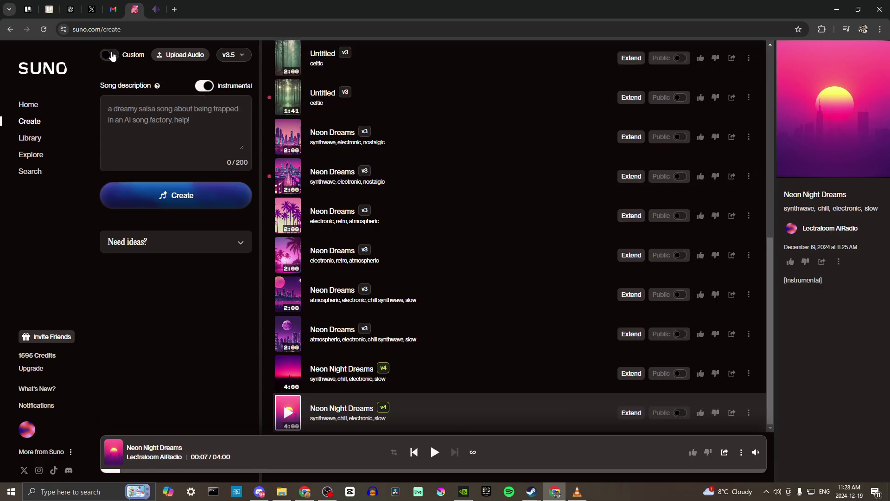